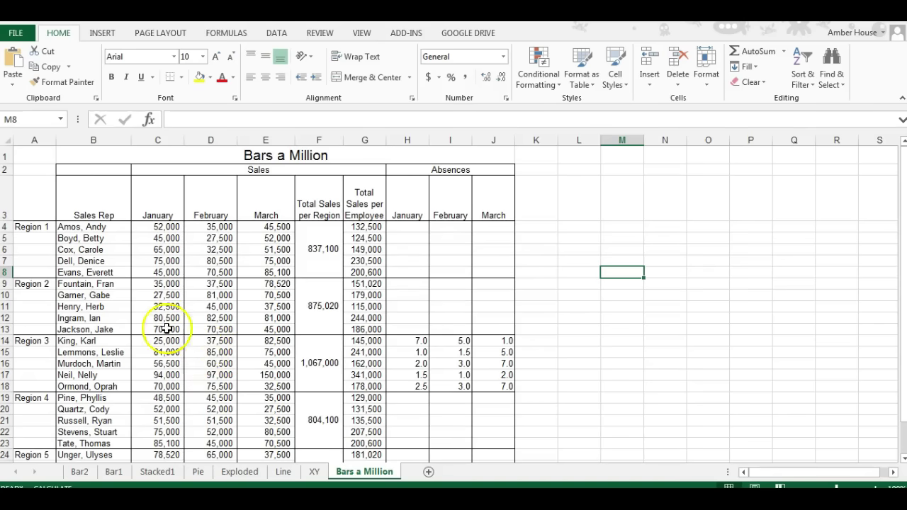
Step: Select the Region 2 rep names and their January sales in B9:C13
{"action": "left_click", "coordinate": [85, 284]}
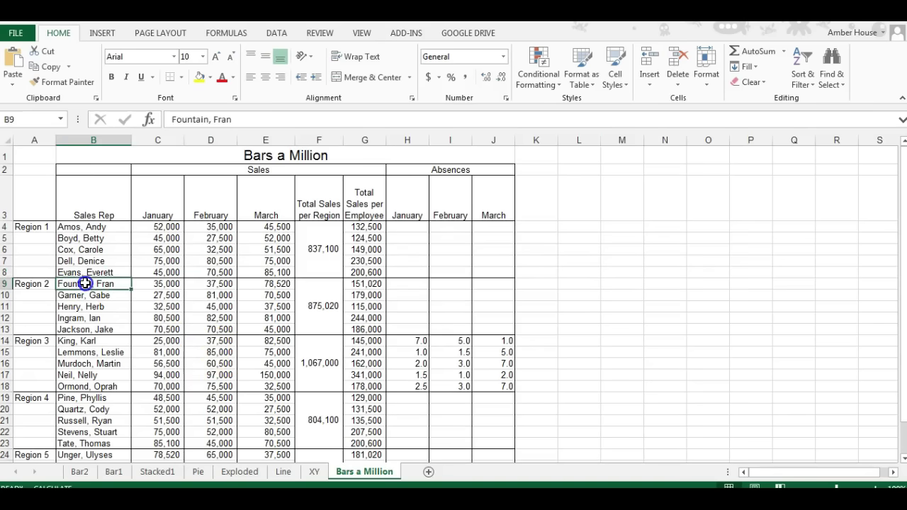
{"action": "left_click_drag", "start_coordinate": [86, 286], "coordinate": [88, 327]}
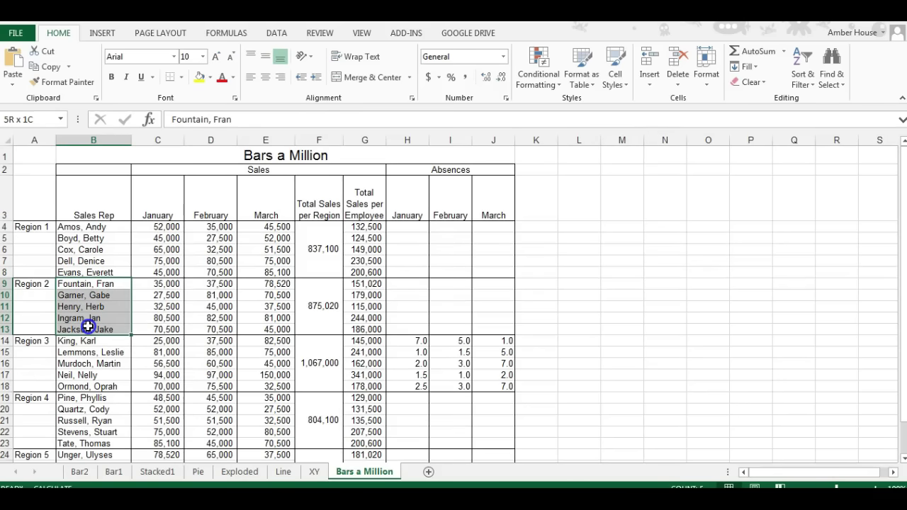
{"action": "left_click_drag", "start_coordinate": [88, 325], "coordinate": [161, 320]}
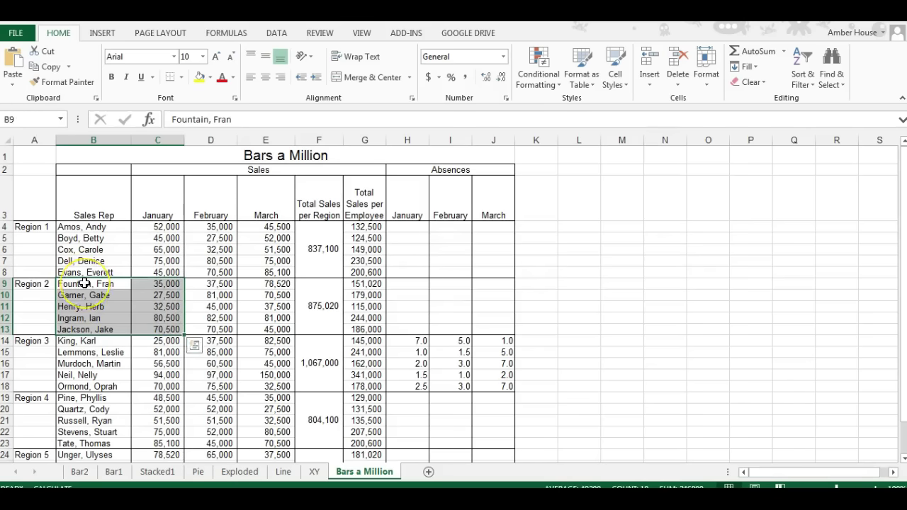
{"action": "right_click", "coordinate": [172, 329]}
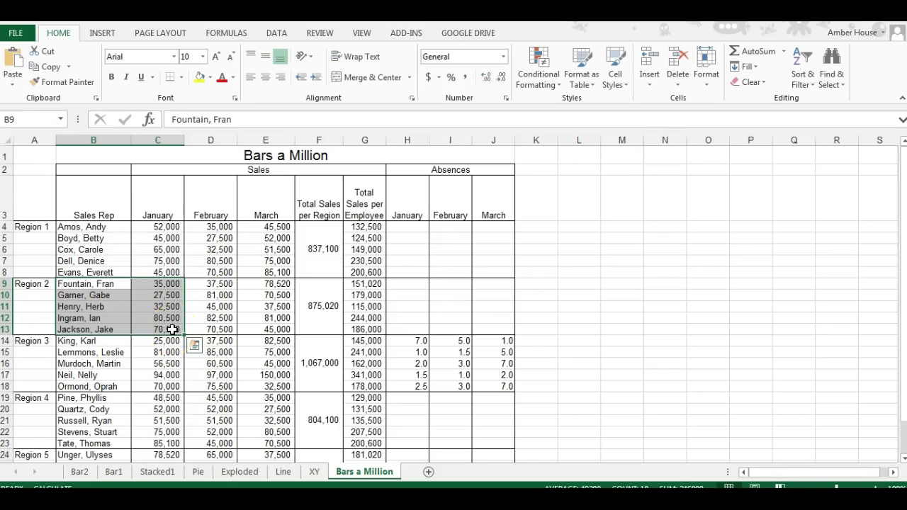
Step: Insert a 3-D pie chart from the selection and move it up and to the right
{"action": "left_click", "coordinate": [99, 33]}
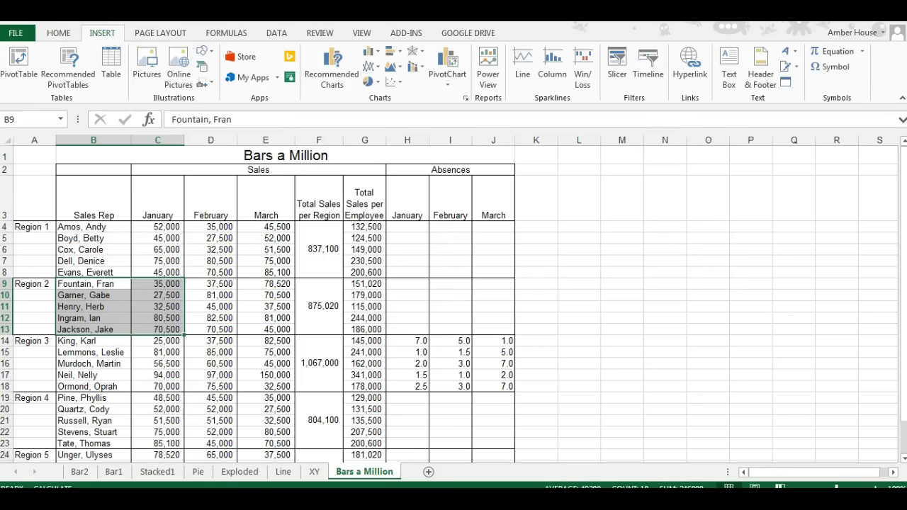
{"action": "left_click", "coordinate": [379, 85]}
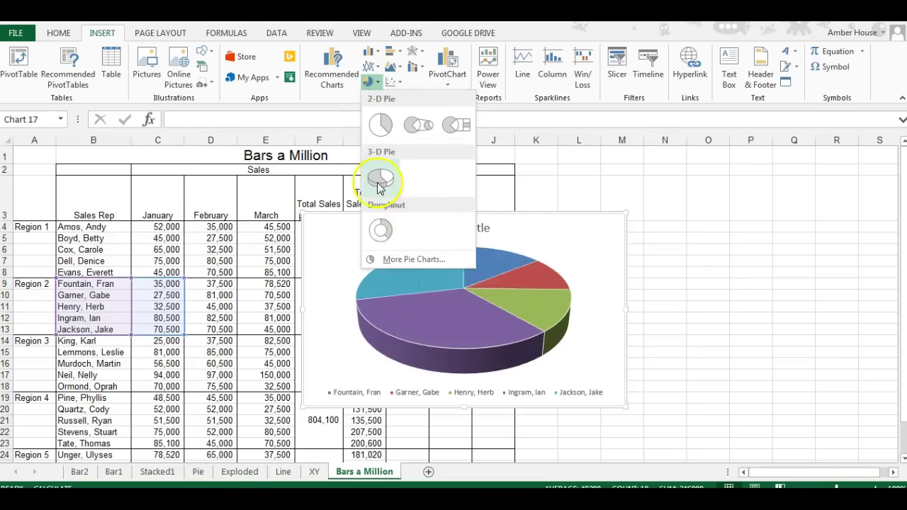
{"action": "left_click", "coordinate": [380, 178]}
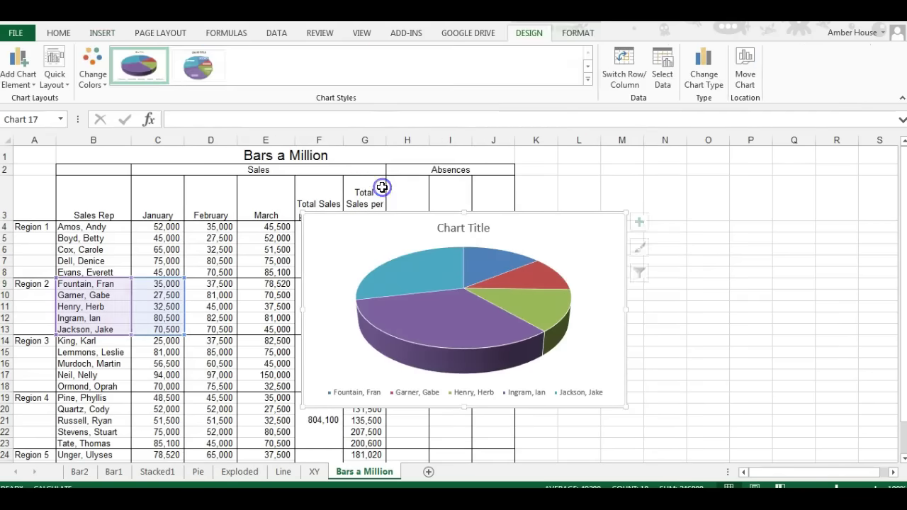
{"action": "left_click_drag", "start_coordinate": [518, 220], "coordinate": [577, 206]}
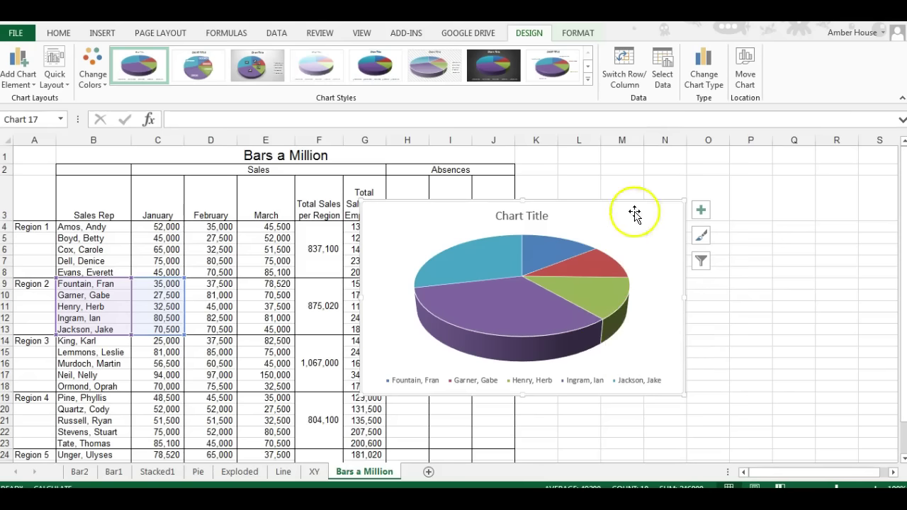
Step: Add data labels to the pie chart's slices
{"action": "left_click", "coordinate": [701, 211]}
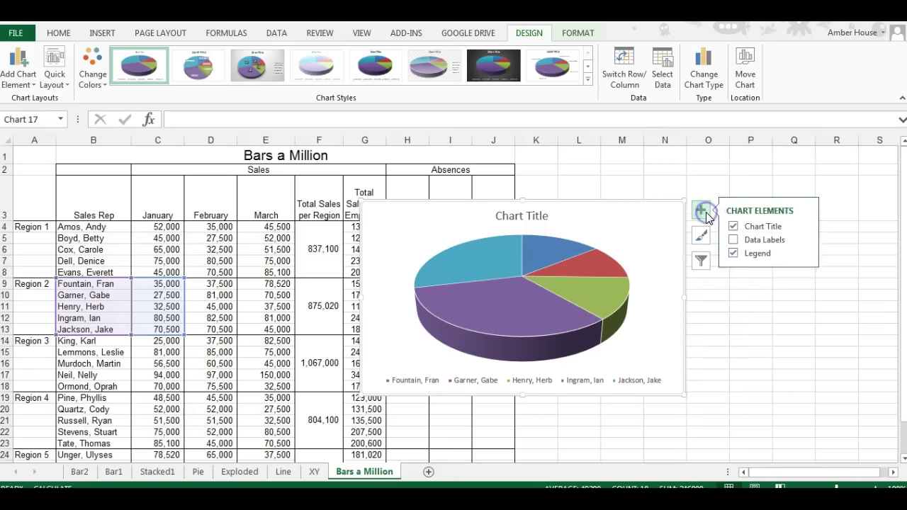
{"action": "left_click", "coordinate": [733, 239]}
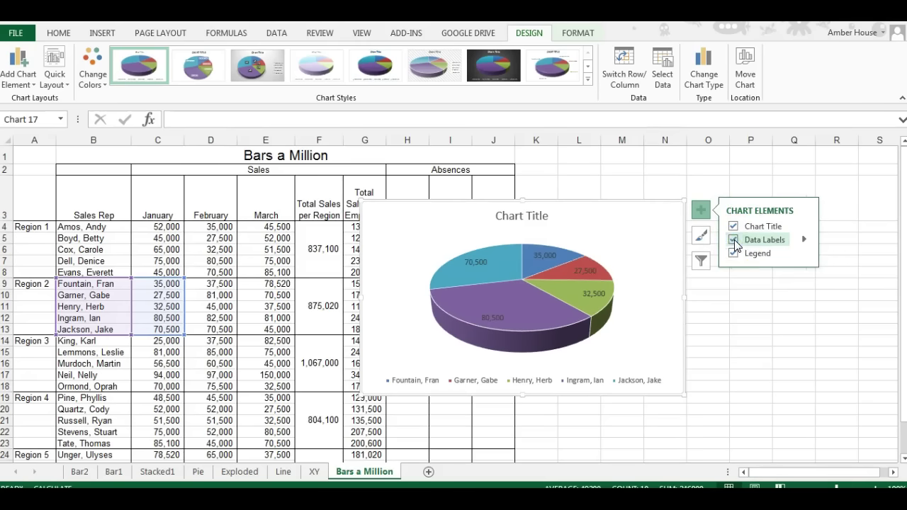
{"action": "left_click", "coordinate": [805, 241]}
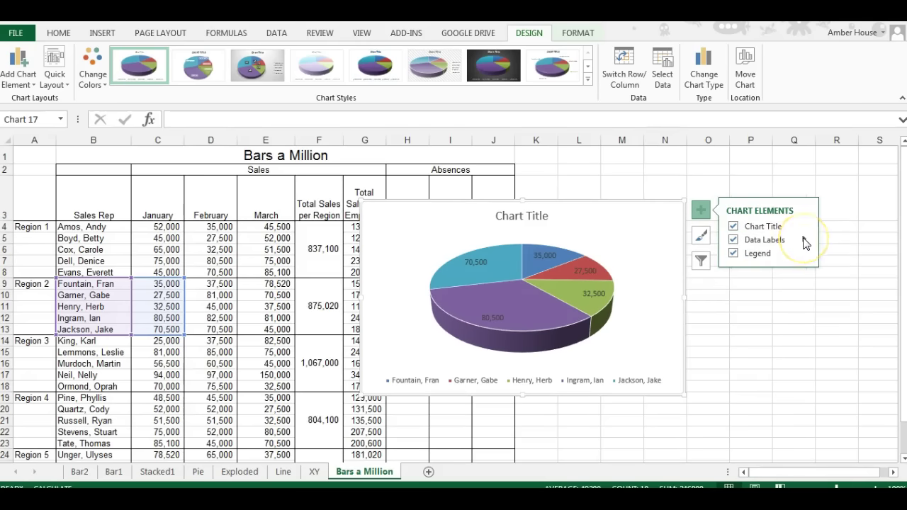
{"action": "left_click", "coordinate": [804, 241]}
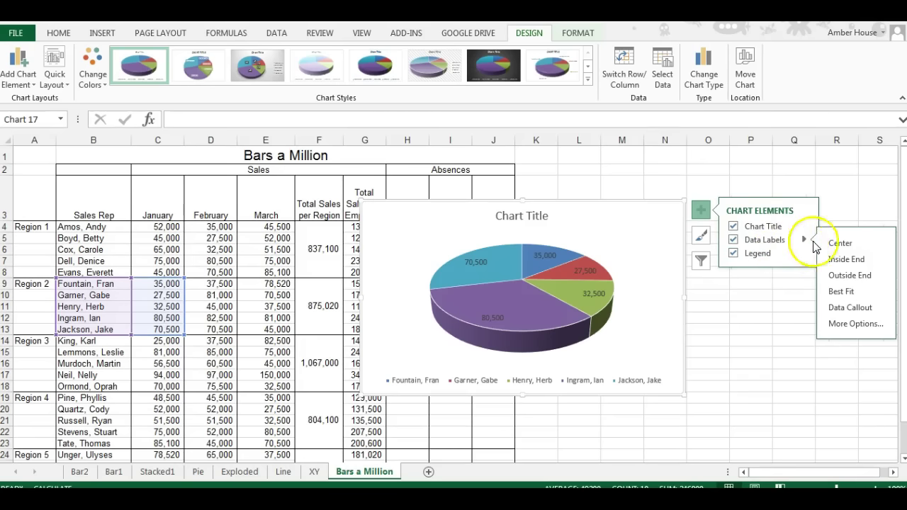
Step: Make the data labels show Percentage and Category Name instead of Value
{"action": "left_click", "coordinate": [855, 325]}
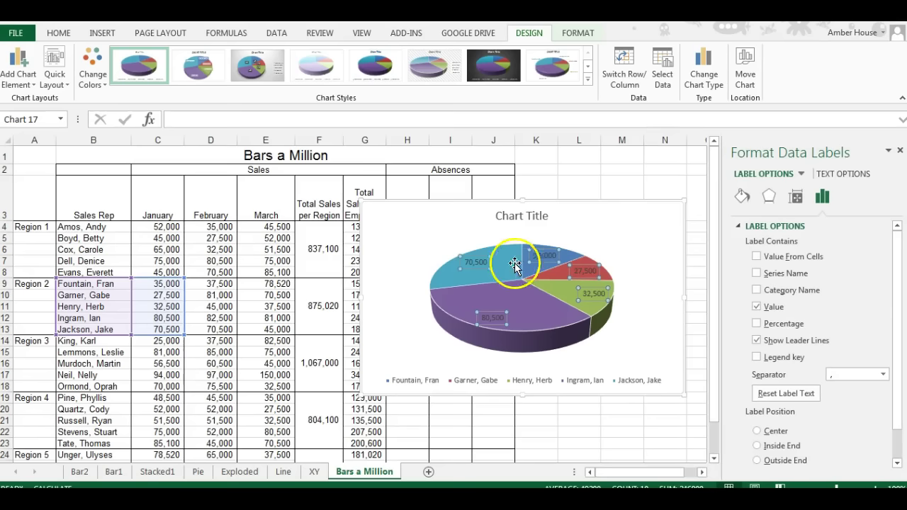
{"action": "left_click", "coordinate": [755, 323]}
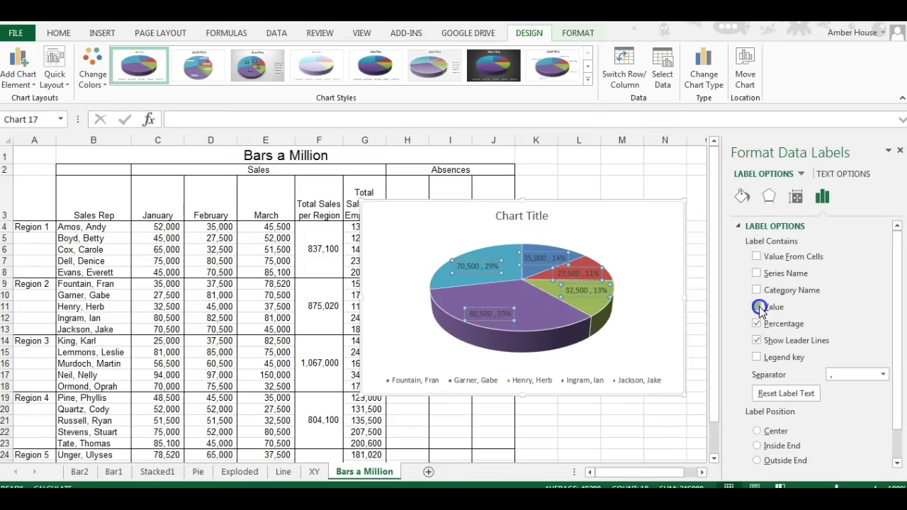
{"action": "left_click", "coordinate": [757, 306]}
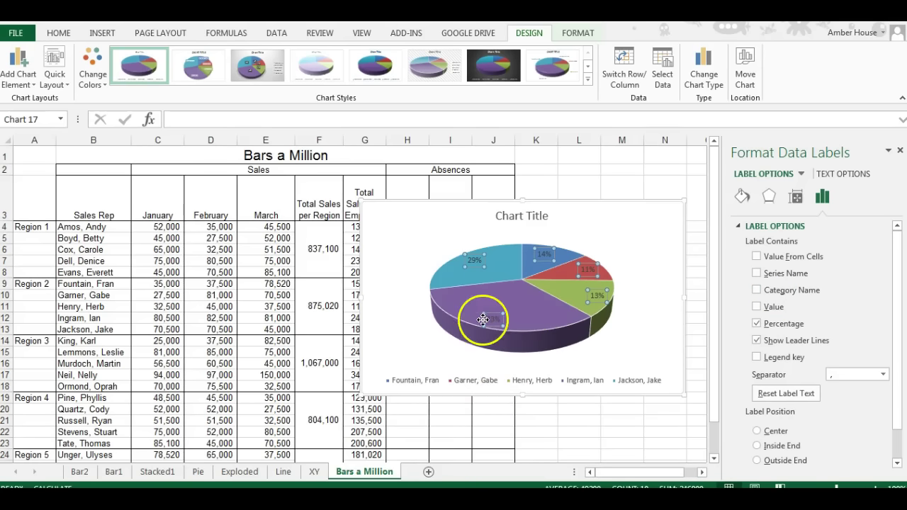
{"action": "mouse_move", "coordinate": [544, 320]}
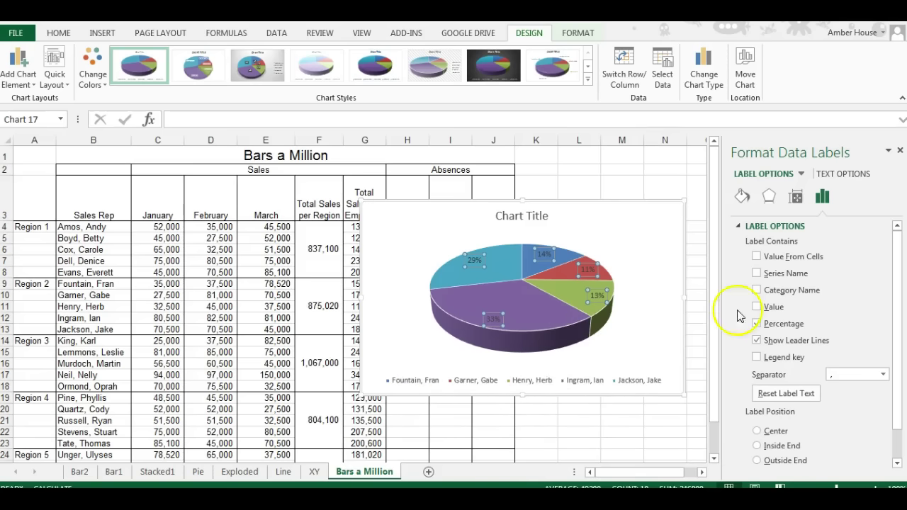
{"action": "left_click", "coordinate": [757, 290]}
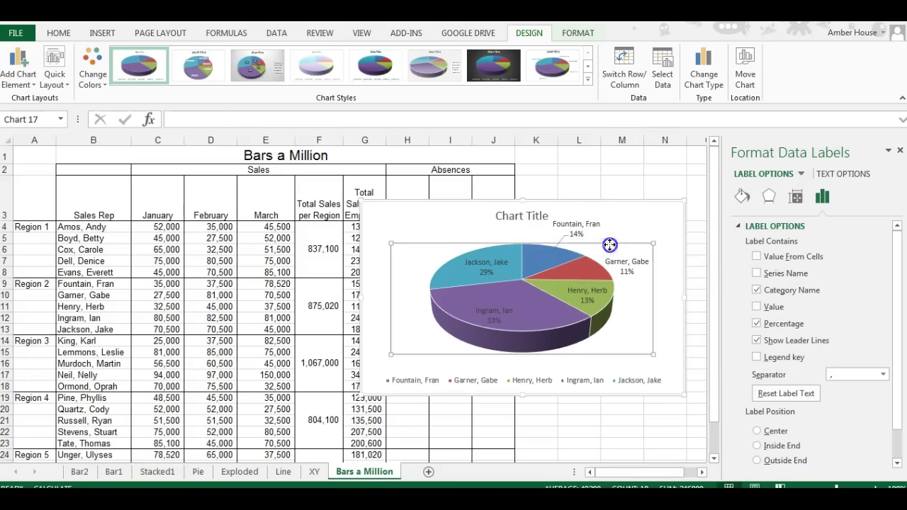
Step: In Format Data Labels, turn off Show Leader Lines and set Label Position to Inside End
{"action": "left_click", "coordinate": [567, 239]}
{"action": "left_click", "coordinate": [632, 223]}
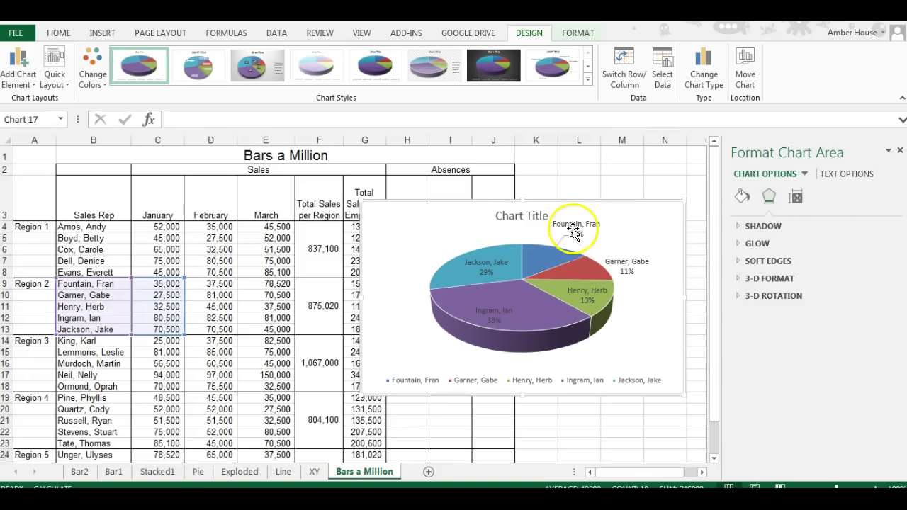
{"action": "left_click", "coordinate": [796, 198]}
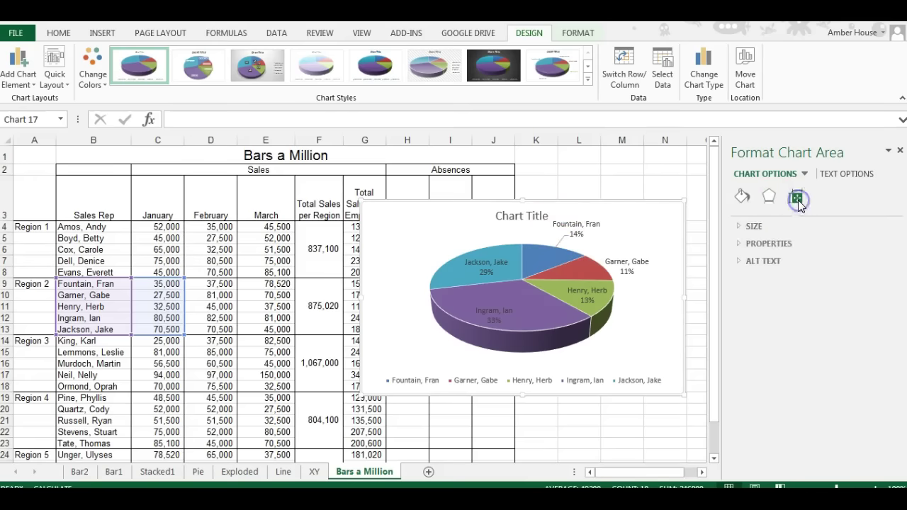
{"action": "left_click", "coordinate": [575, 225]}
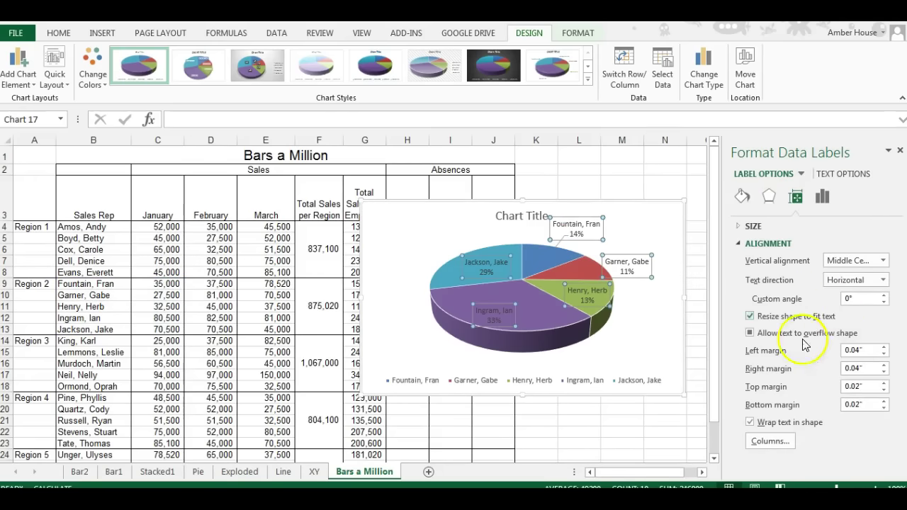
{"action": "left_click", "coordinate": [765, 201]}
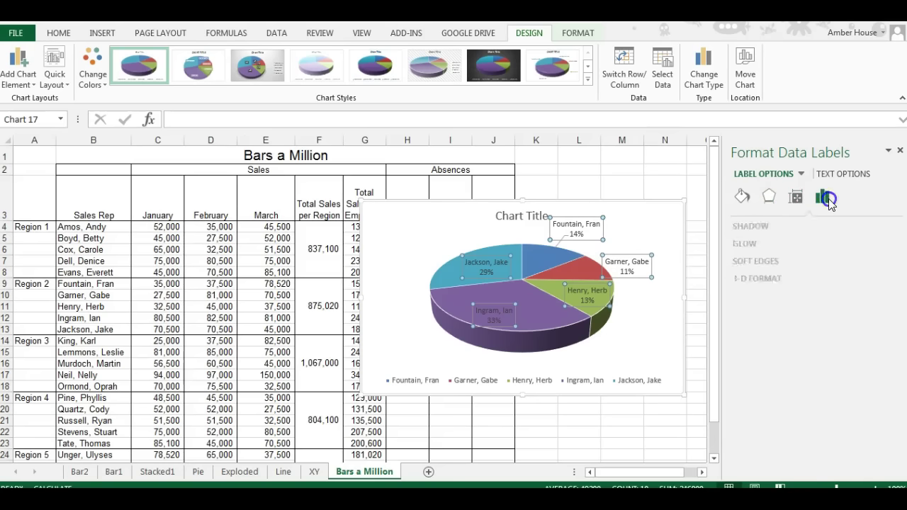
{"action": "left_click", "coordinate": [827, 201]}
{"action": "left_click", "coordinate": [775, 225]}
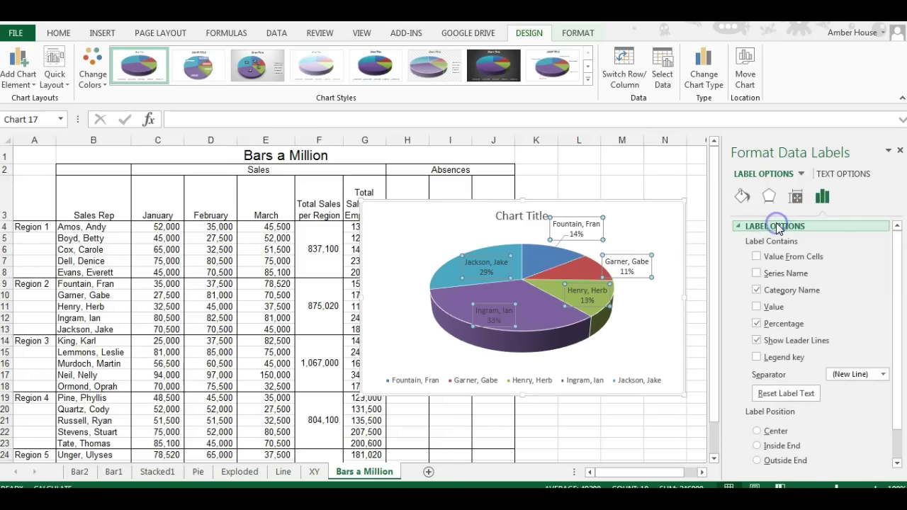
{"action": "left_click", "coordinate": [758, 340]}
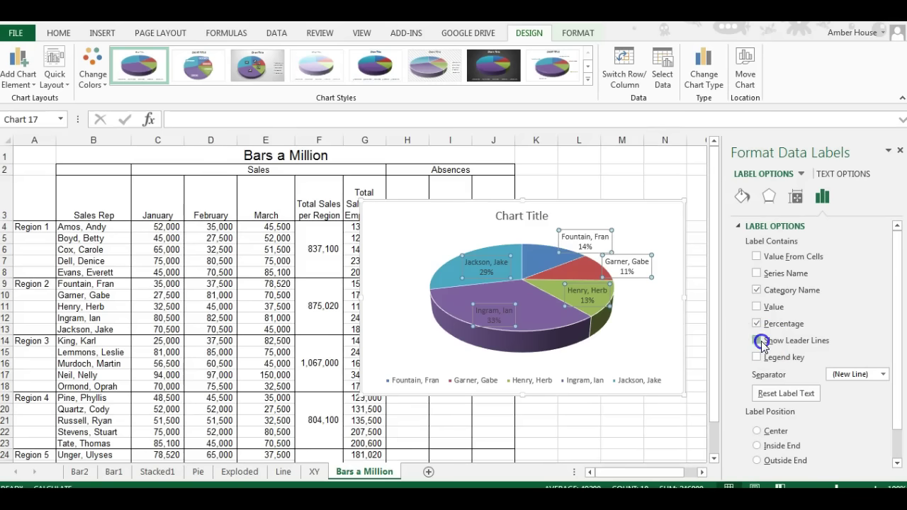
{"action": "left_click", "coordinate": [758, 341]}
{"action": "left_click", "coordinate": [758, 341]}
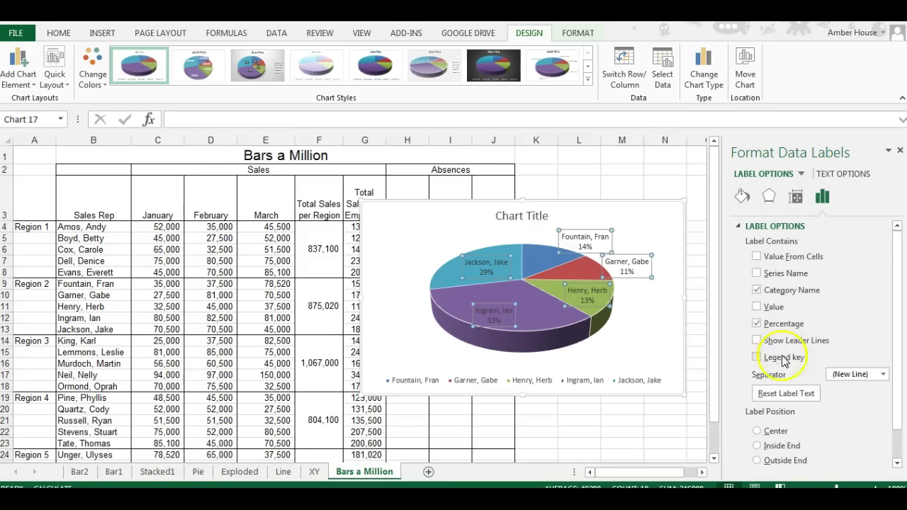
{"action": "left_click", "coordinate": [779, 448]}
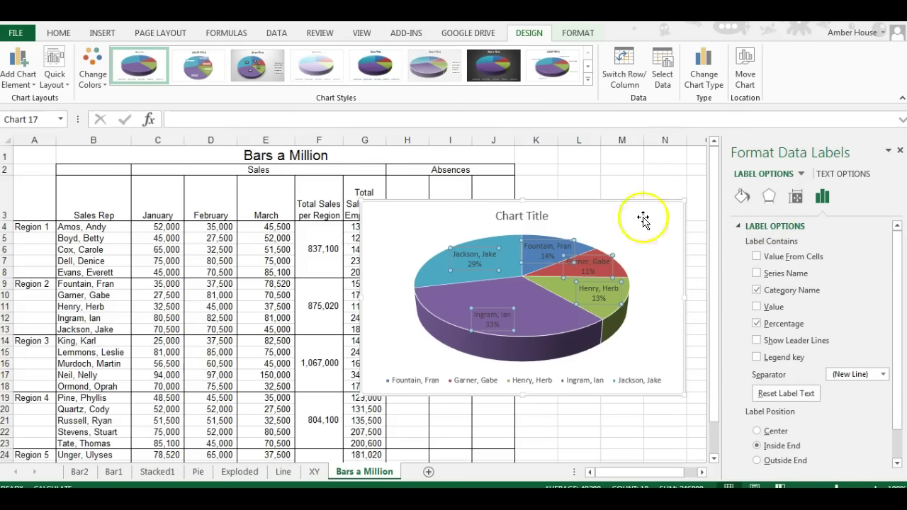
Step: Close the Format Data Labels pane and remove the chart's legend
{"action": "left_click", "coordinate": [900, 151]}
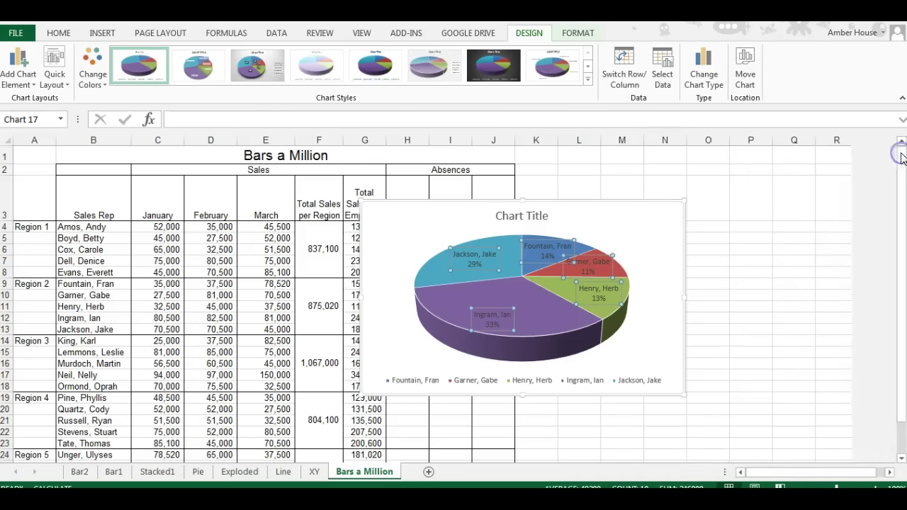
{"action": "left_click", "coordinate": [700, 211]}
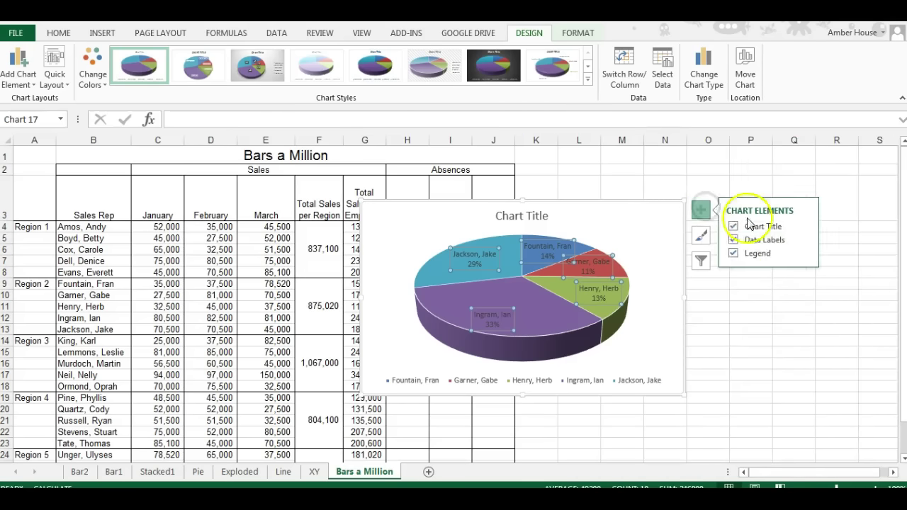
{"action": "left_click", "coordinate": [732, 253]}
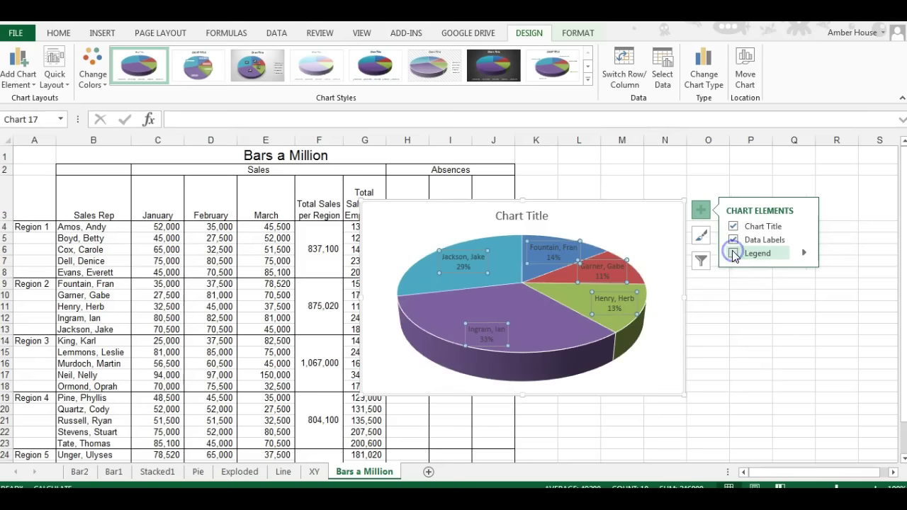
{"action": "left_click", "coordinate": [748, 327]}
Step: Enlarge the pie chart by dragging its top-right and bottom-left corners outward
{"action": "left_click", "coordinate": [666, 202]}
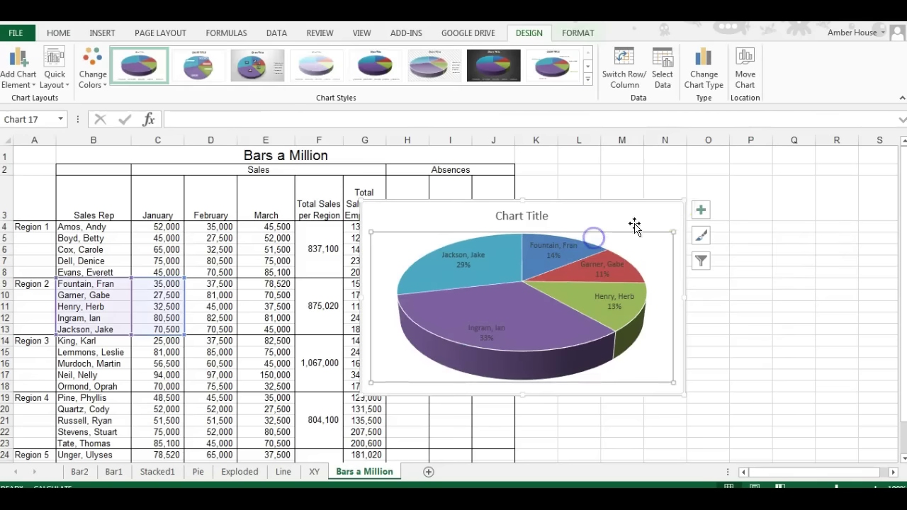
{"action": "left_click_drag", "start_coordinate": [686, 200], "coordinate": [724, 155]}
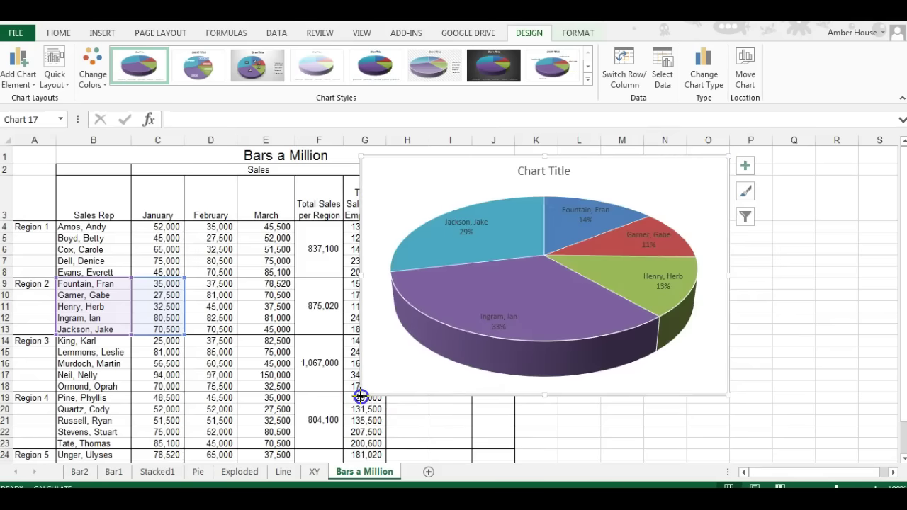
{"action": "left_click_drag", "start_coordinate": [361, 396], "coordinate": [347, 433]}
Step: Replace the placeholder chart title with 'Region 2 Sales Contributions in January', fixing typos
{"action": "double_click", "coordinate": [559, 171]}
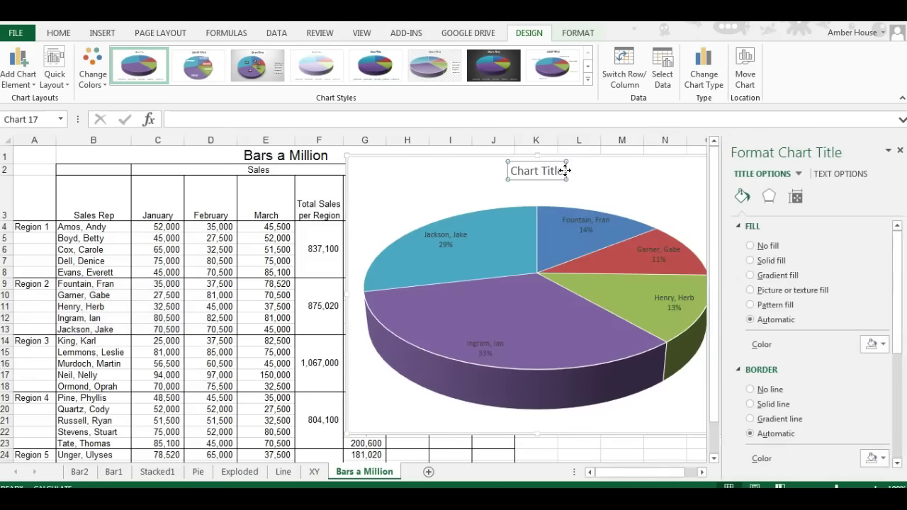
{"action": "left_click_drag", "start_coordinate": [563, 171], "coordinate": [465, 170]}
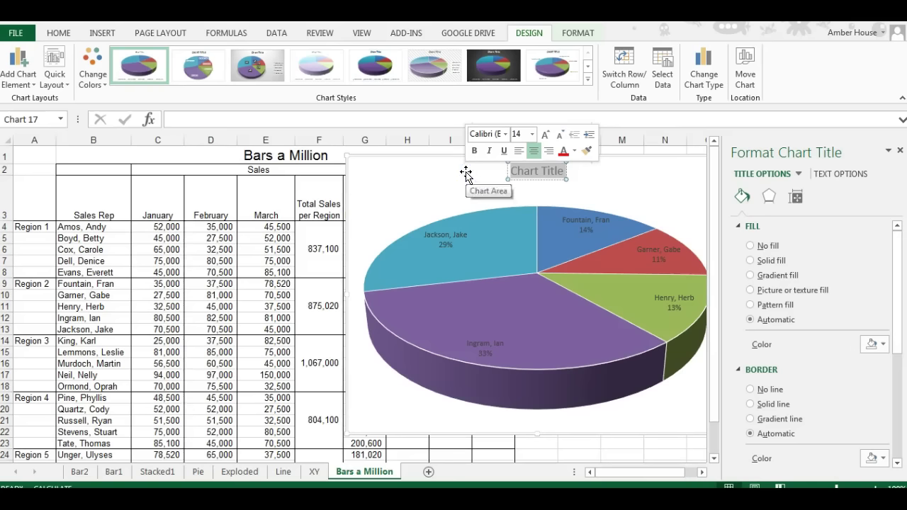
{"action": "type", "text": "RE"}
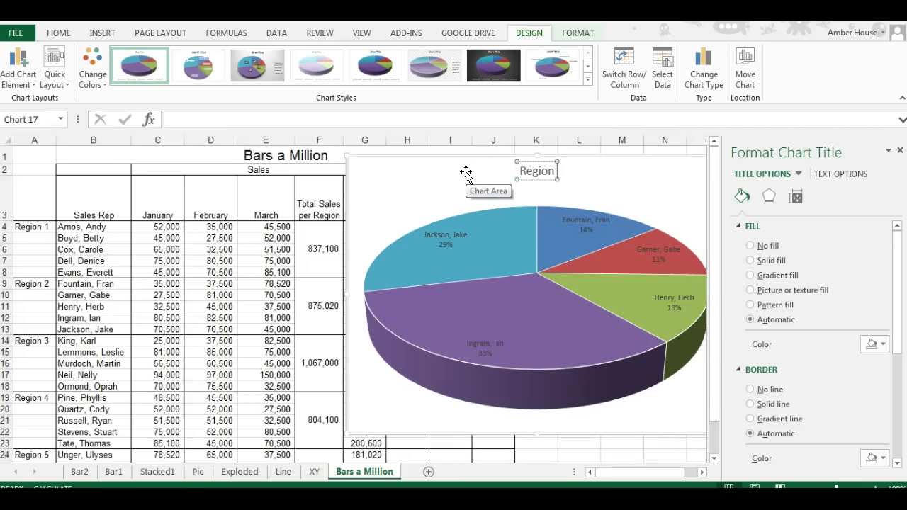
{"action": "type", "text": "gion 2 Sales or"}
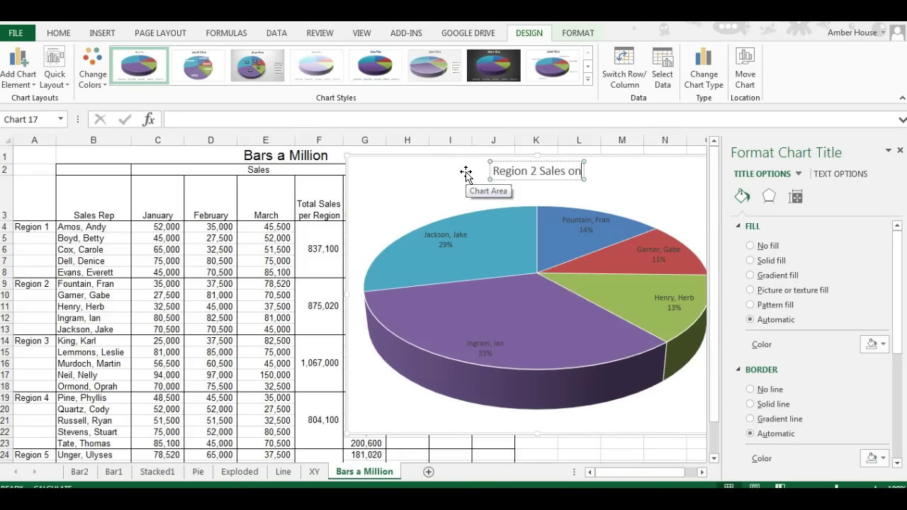
{"action": "key", "text": "BackSpace"}
{"action": "key", "text": "BackSpace"}
{"action": "key", "text": "BackSpace"}
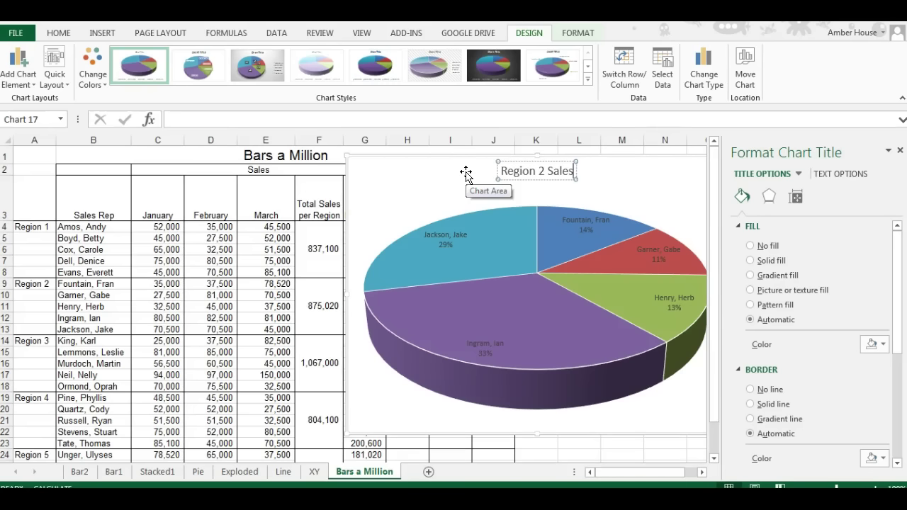
{"action": "type", "text": "Contr"}
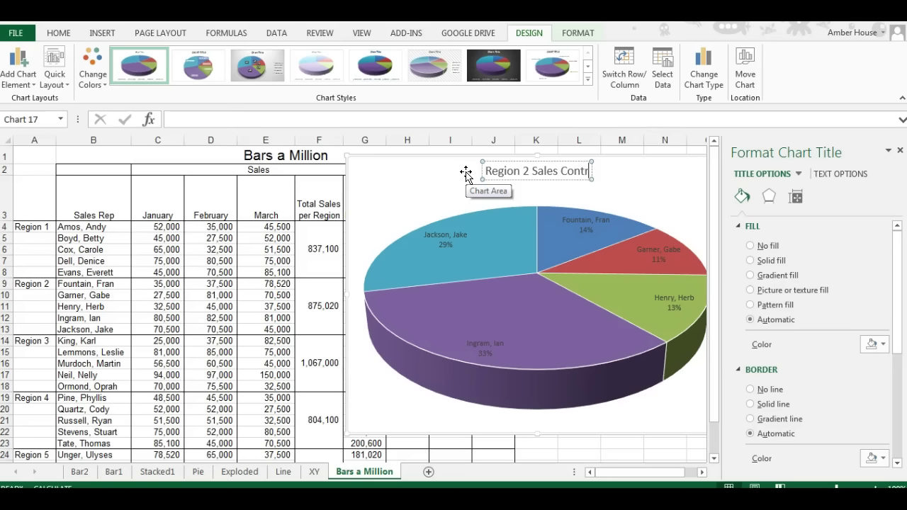
{"action": "type", "text": "ibu"}
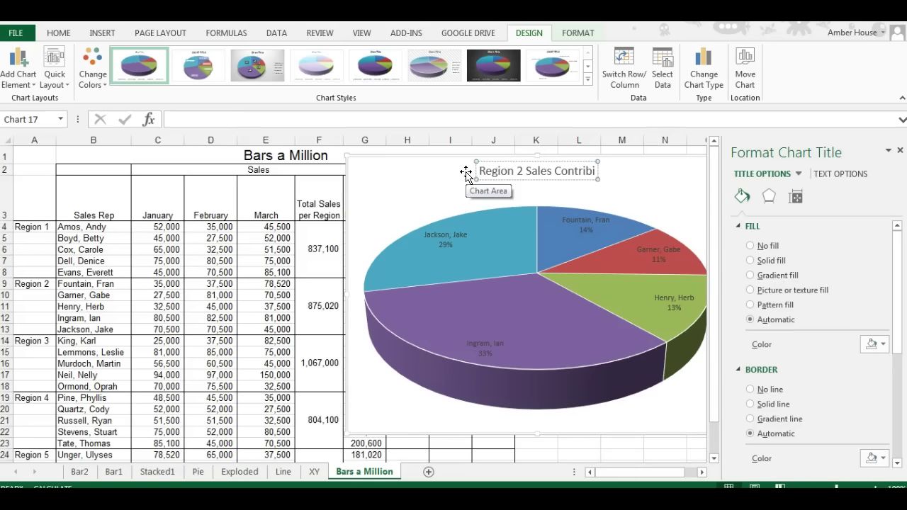
{"action": "type", "text": "tions"}
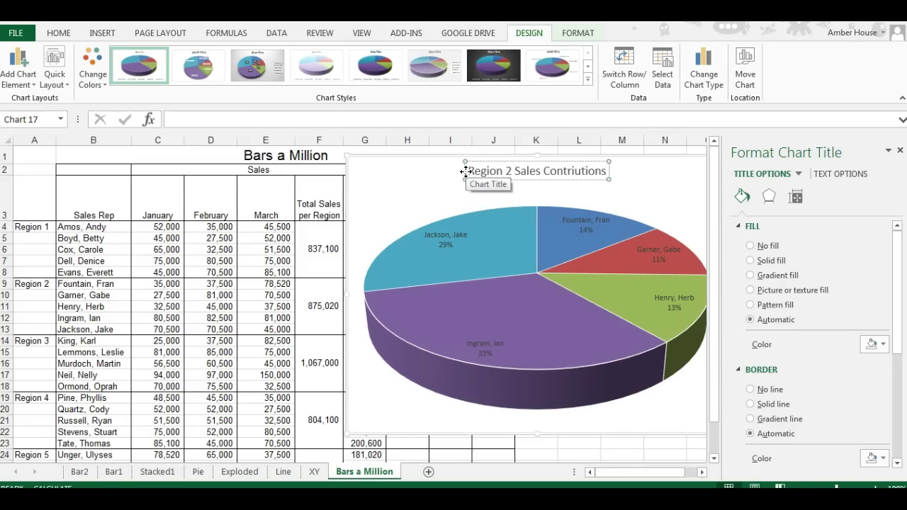
{"action": "key", "text": "BackSpace"}
{"action": "key", "text": "BackSpace"}
{"action": "key", "text": "BackSpace"}
{"action": "key", "text": "BackSpace"}
{"action": "key", "text": "BackSpace"}
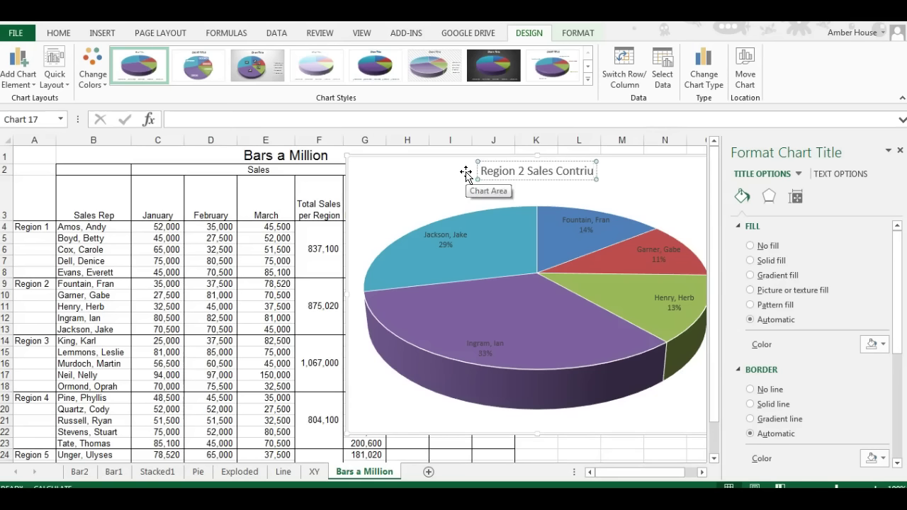
{"action": "key", "text": "BackSpace"}
{"action": "type", "text": "butio"}
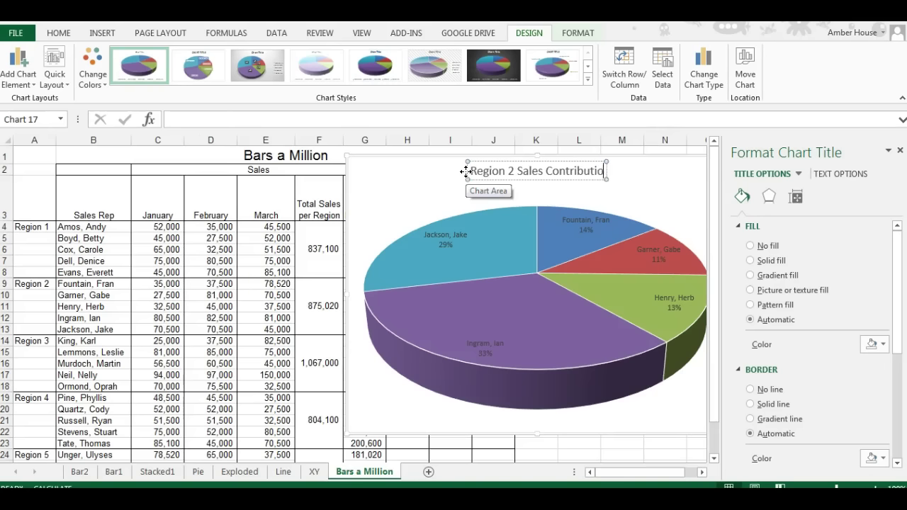
{"action": "type", "text": "ns in"}
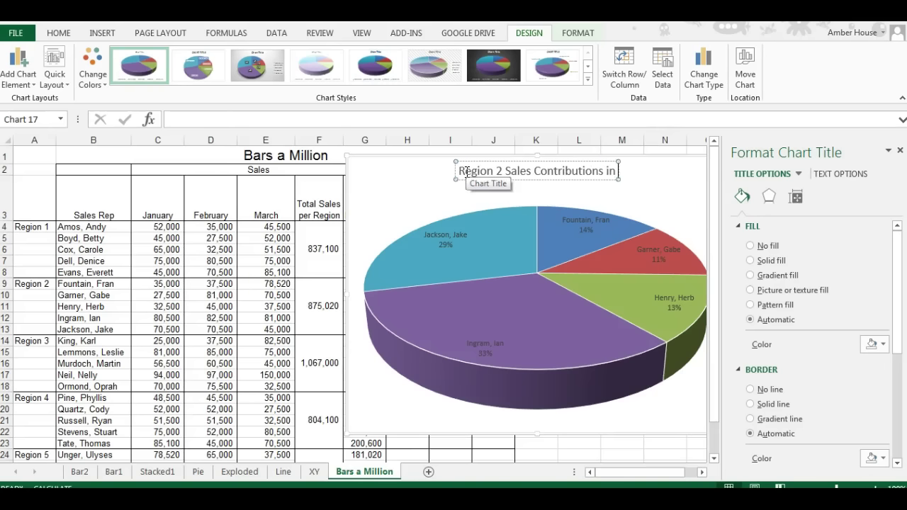
{"action": "type", "text": "anur"}
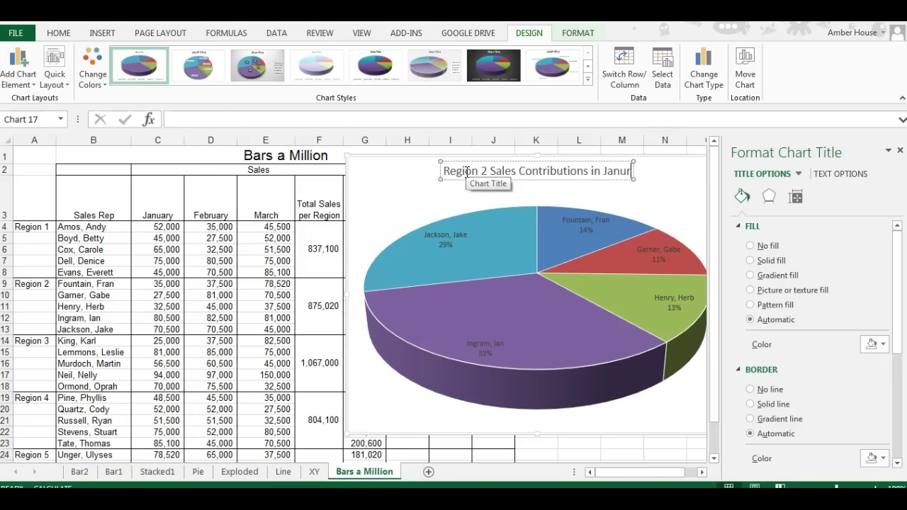
{"action": "key", "text": "BackSpace"}
{"action": "type", "text": "ary"}
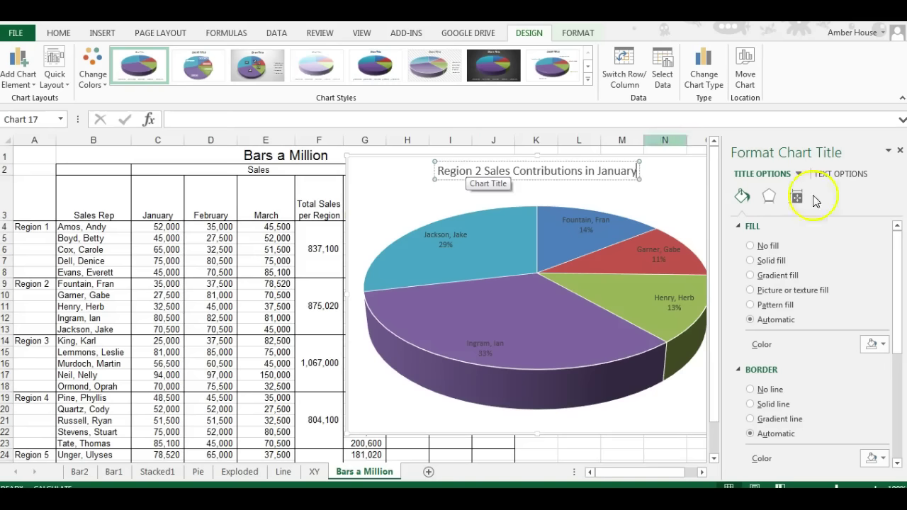
{"action": "left_click", "coordinate": [899, 151]}
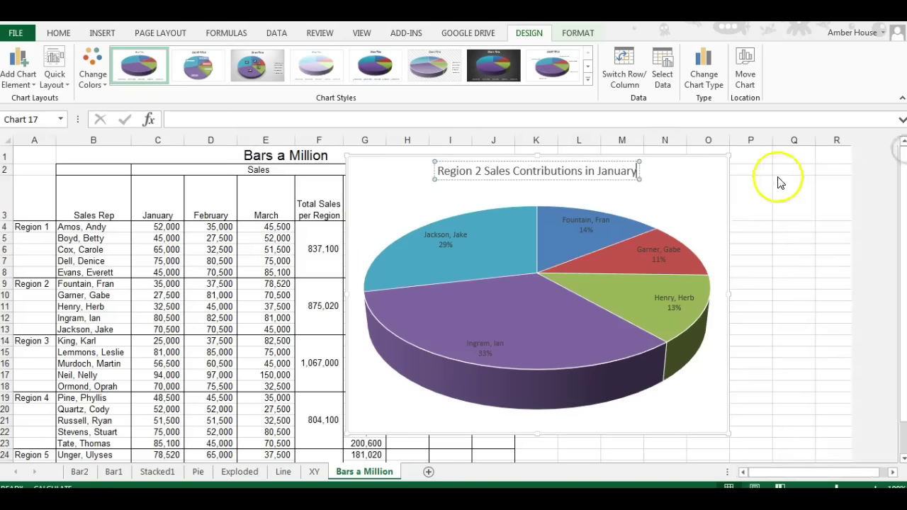
{"action": "left_click", "coordinate": [761, 200]}
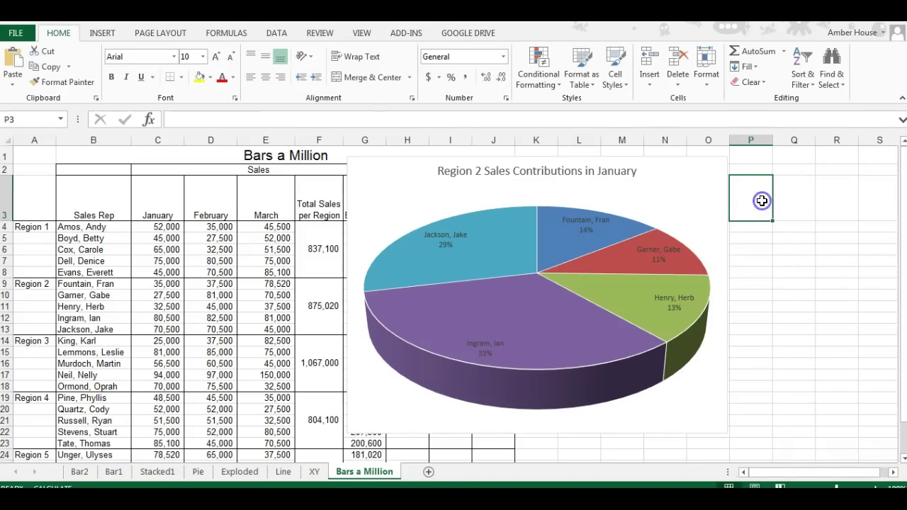
{"action": "left_click", "coordinate": [656, 282]}
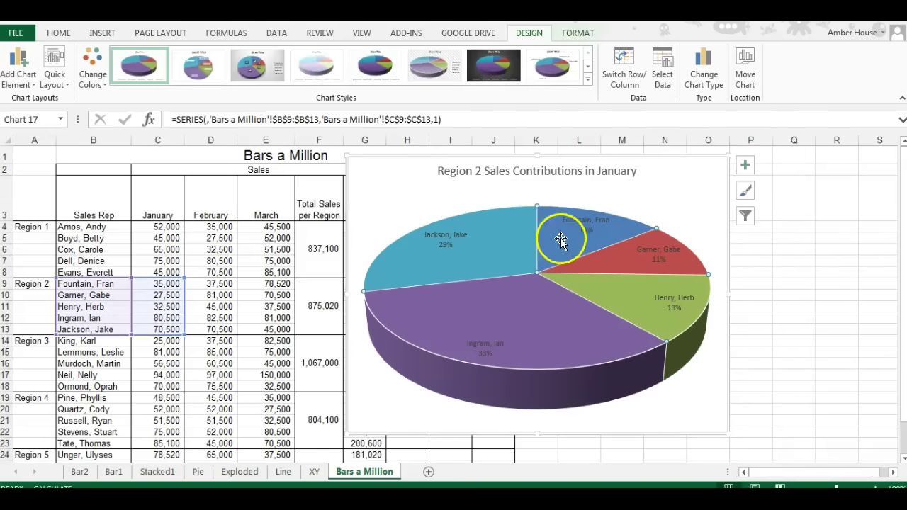
{"action": "mouse_move", "coordinate": [571, 374]}
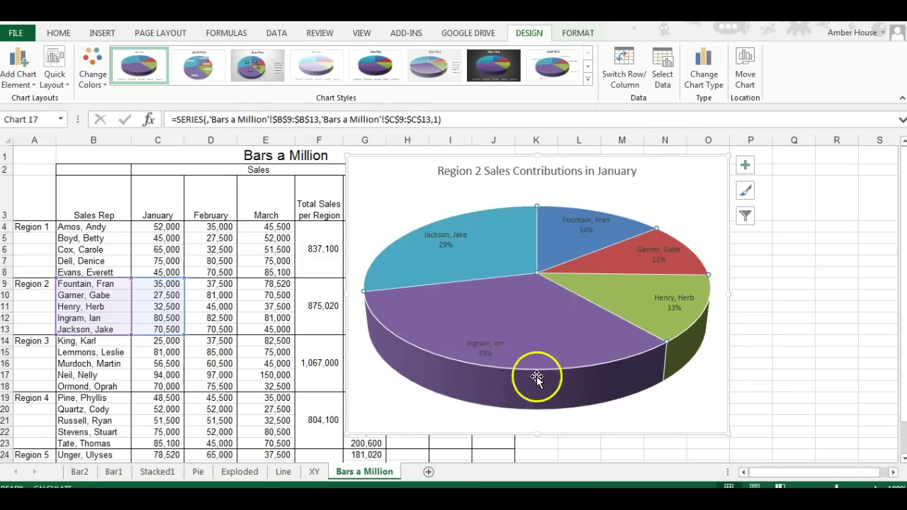
{"action": "mouse_move", "coordinate": [505, 305]}
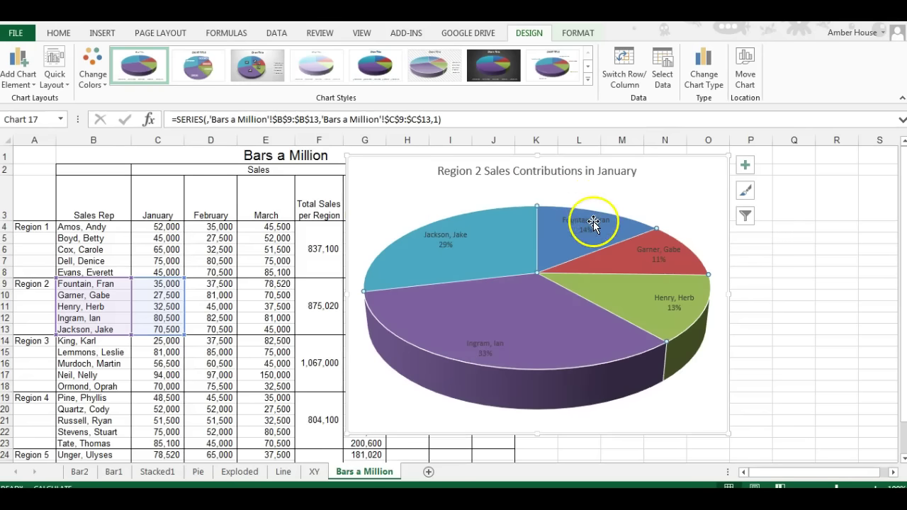
{"action": "mouse_move", "coordinate": [669, 333]}
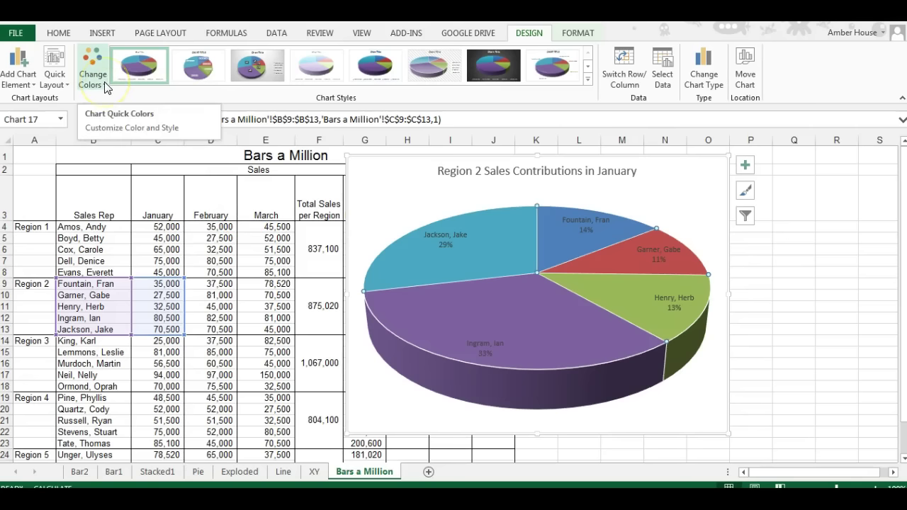
{"action": "left_click", "coordinate": [129, 238]}
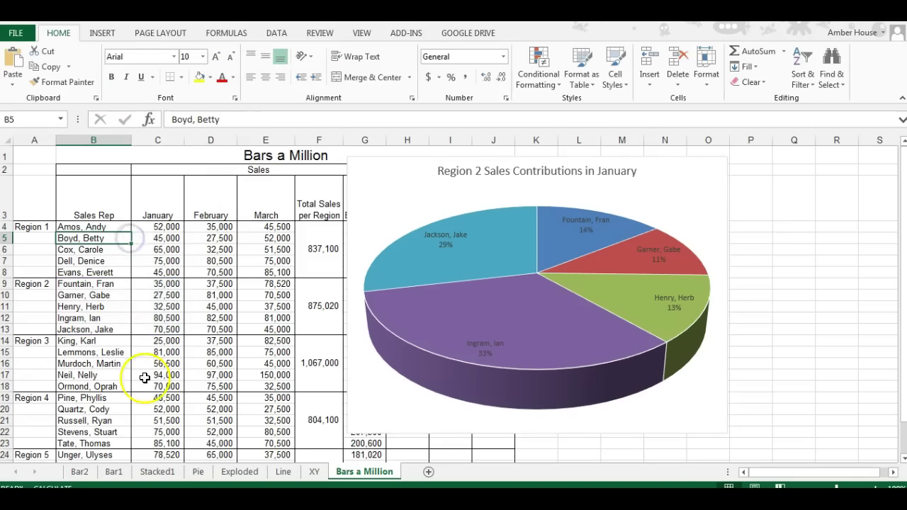